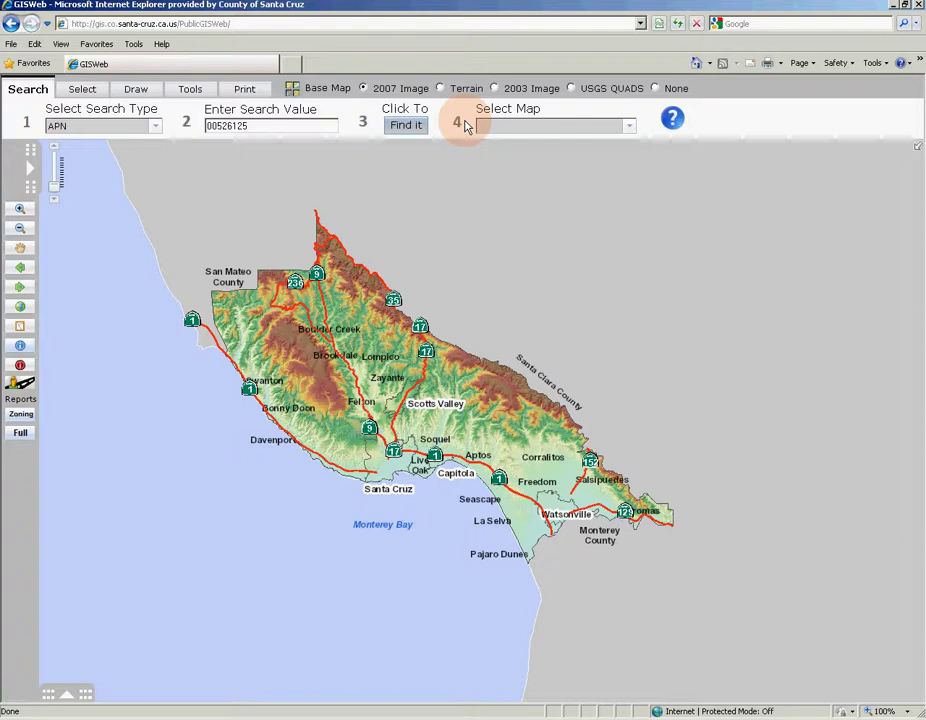
- Search by APN for parcel 00526125 to zoom the aerial map to 701 Ocean St
{"action": "left_click", "coordinate": [155, 127]}
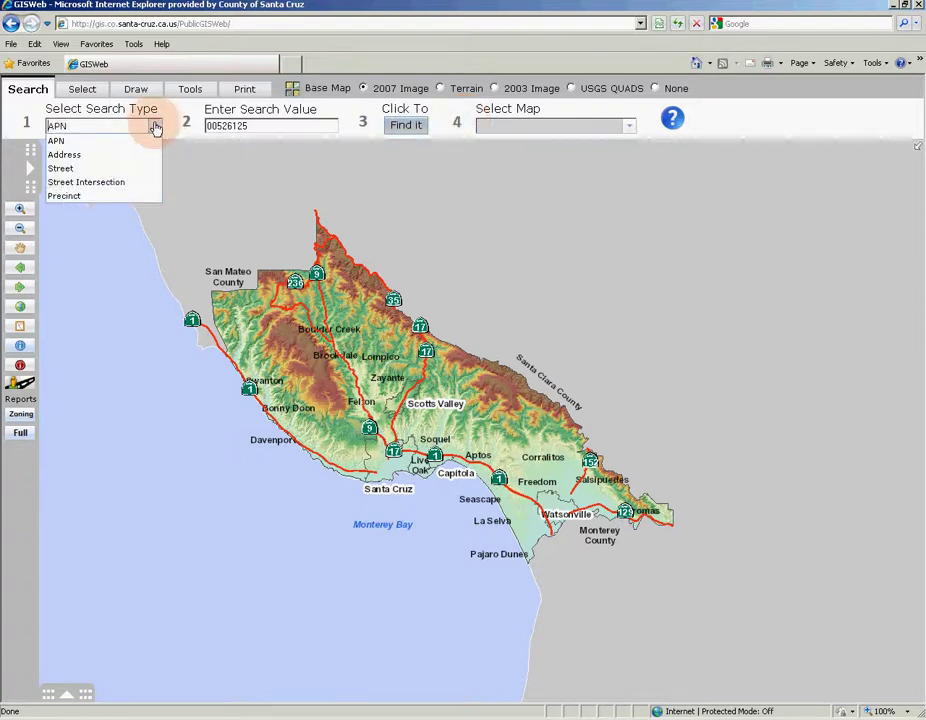
{"action": "left_click", "coordinate": [155, 127]}
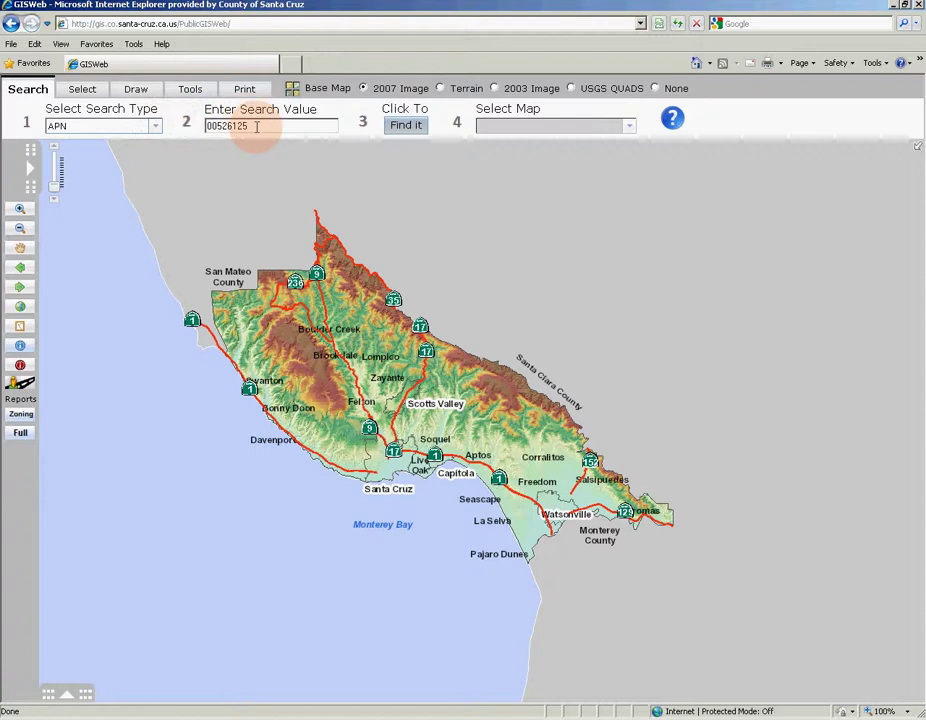
{"action": "left_click_drag", "start_coordinate": [271, 125], "coordinate": [192, 122]}
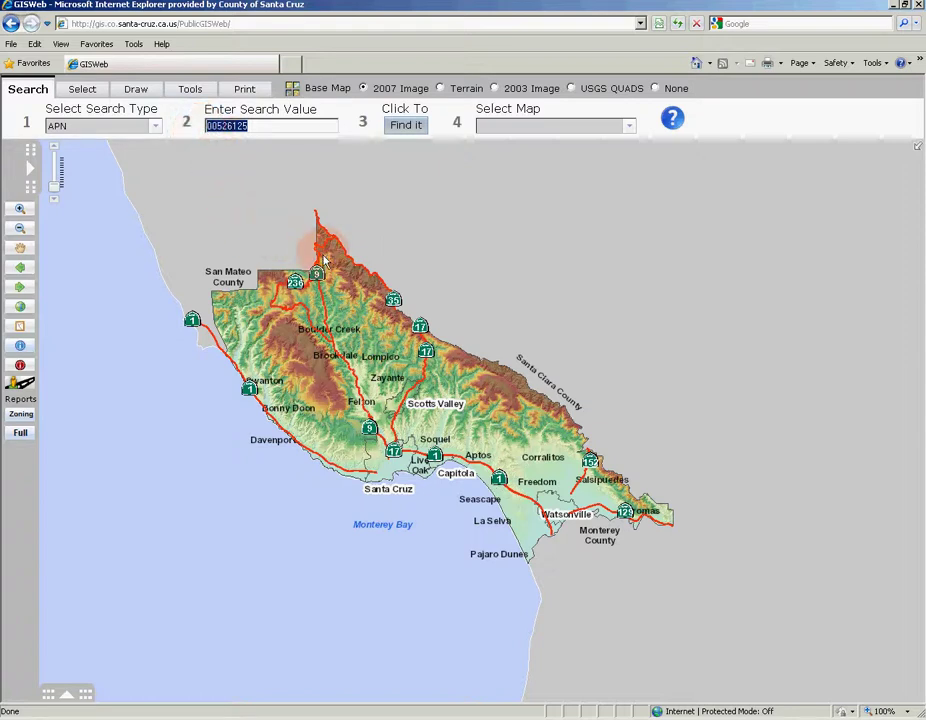
{"action": "left_click", "coordinate": [404, 126]}
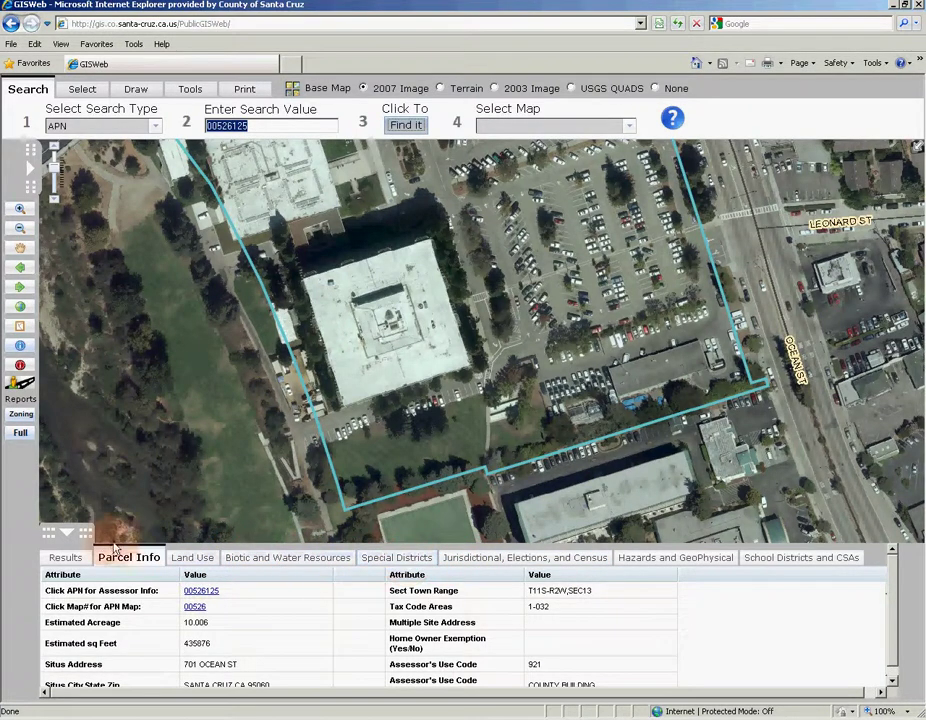
- Collapse the parcel information panel to enlarge the map and show the Select Map themes
{"action": "left_click", "coordinate": [66, 532]}
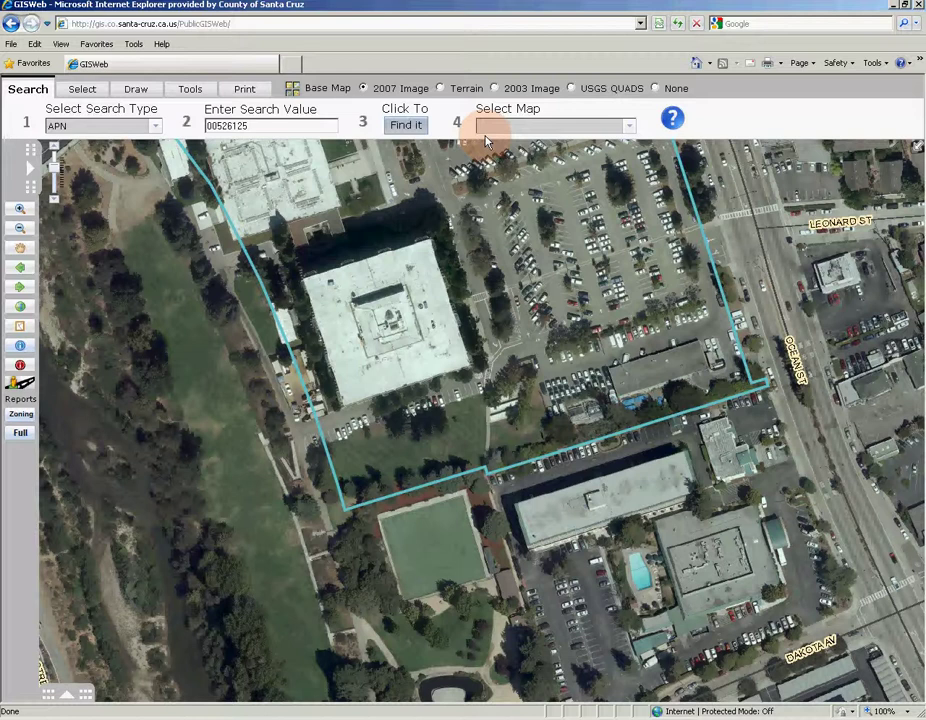
{"action": "left_click", "coordinate": [629, 127]}
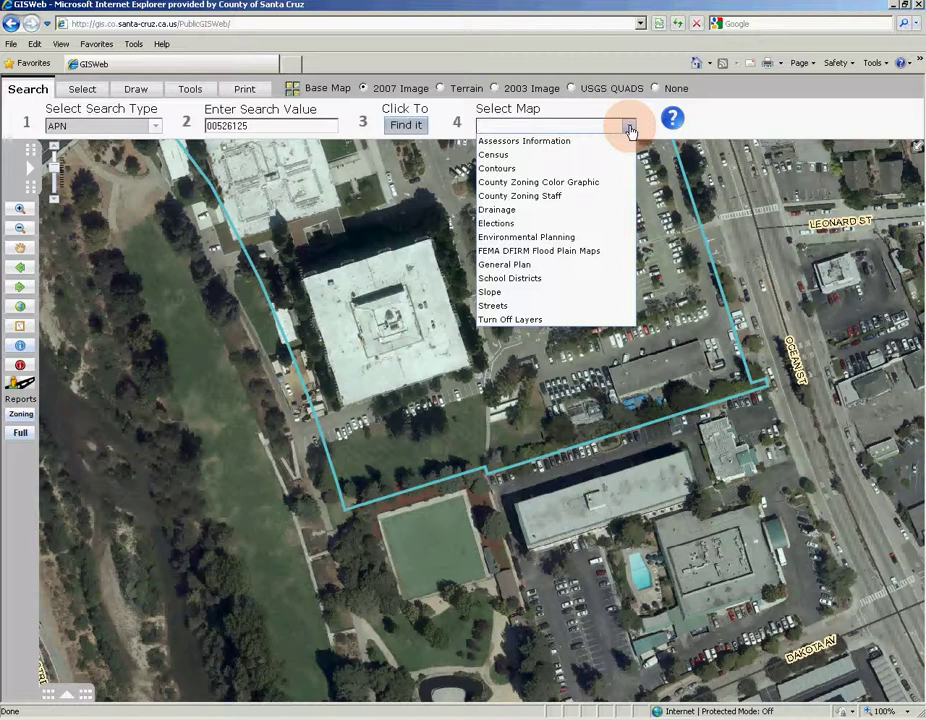
- Apply FEMA DFIRM Flood Plain Maps, try Assessors Information, then return to FEMA DFIRM
{"action": "left_click", "coordinate": [575, 252]}
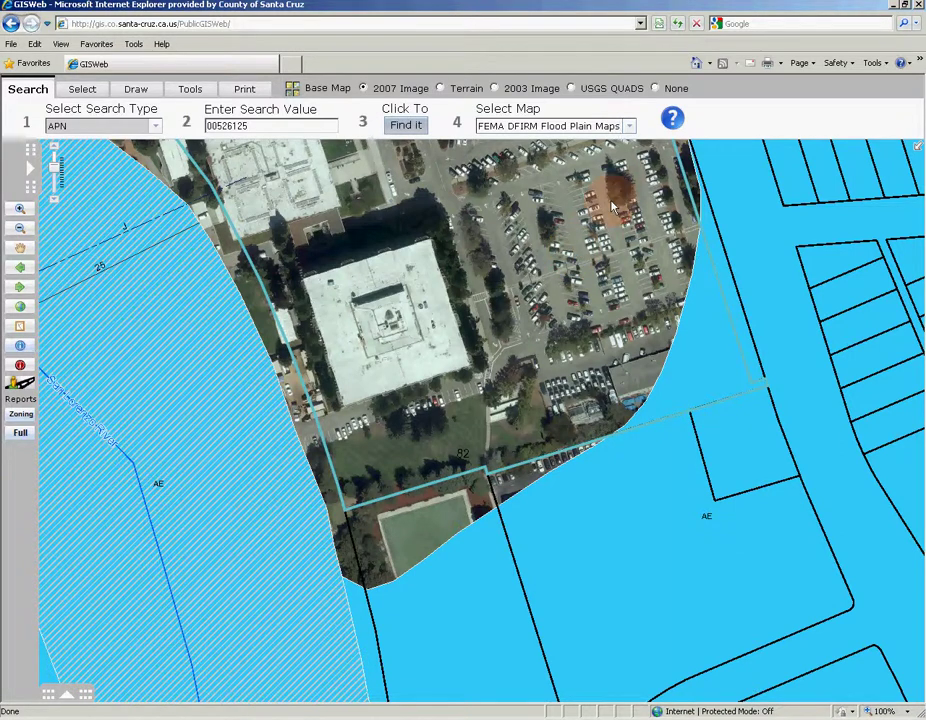
{"action": "left_click", "coordinate": [630, 126]}
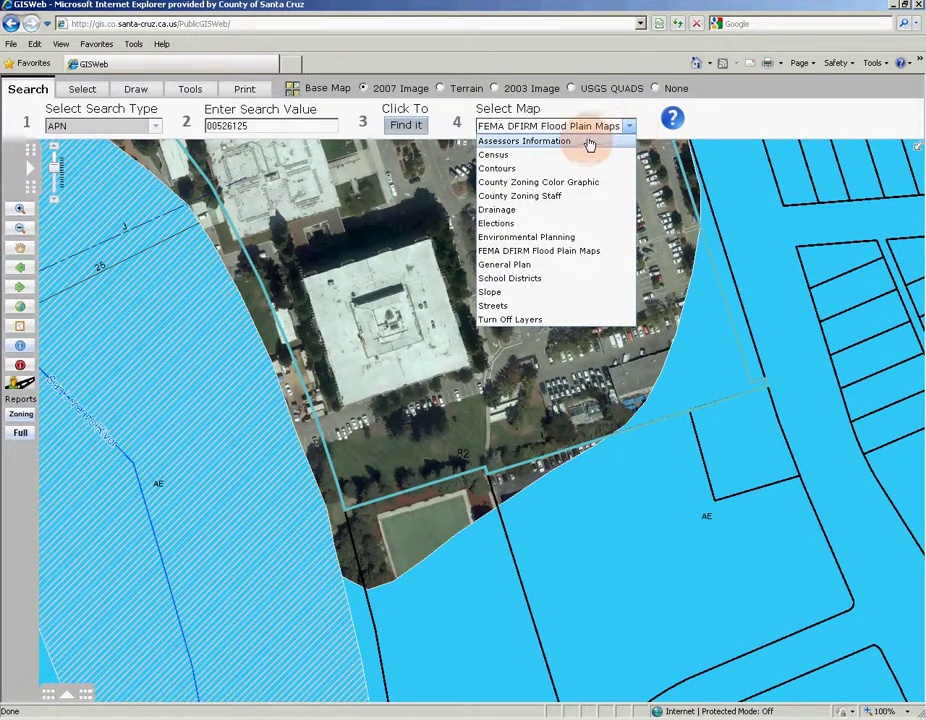
{"action": "left_click", "coordinate": [589, 143]}
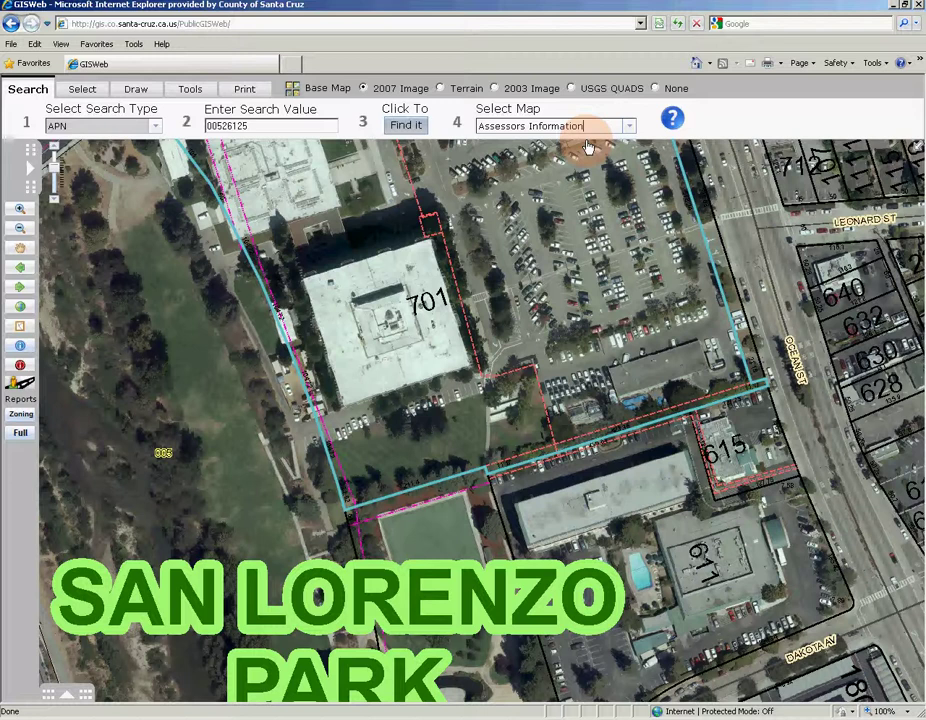
{"action": "left_click", "coordinate": [628, 127]}
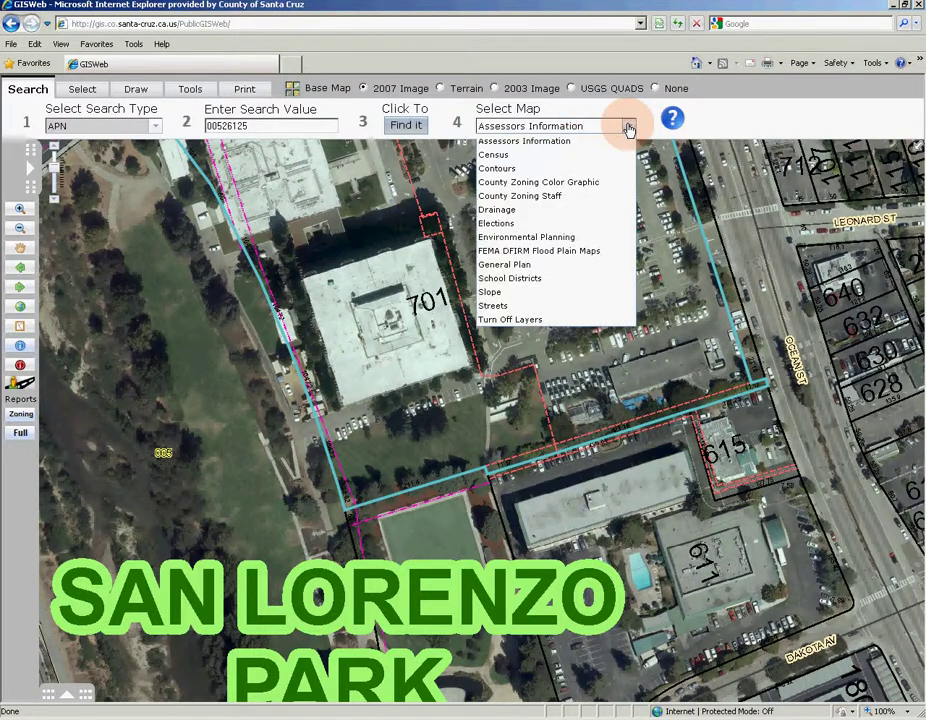
{"action": "left_click", "coordinate": [551, 252]}
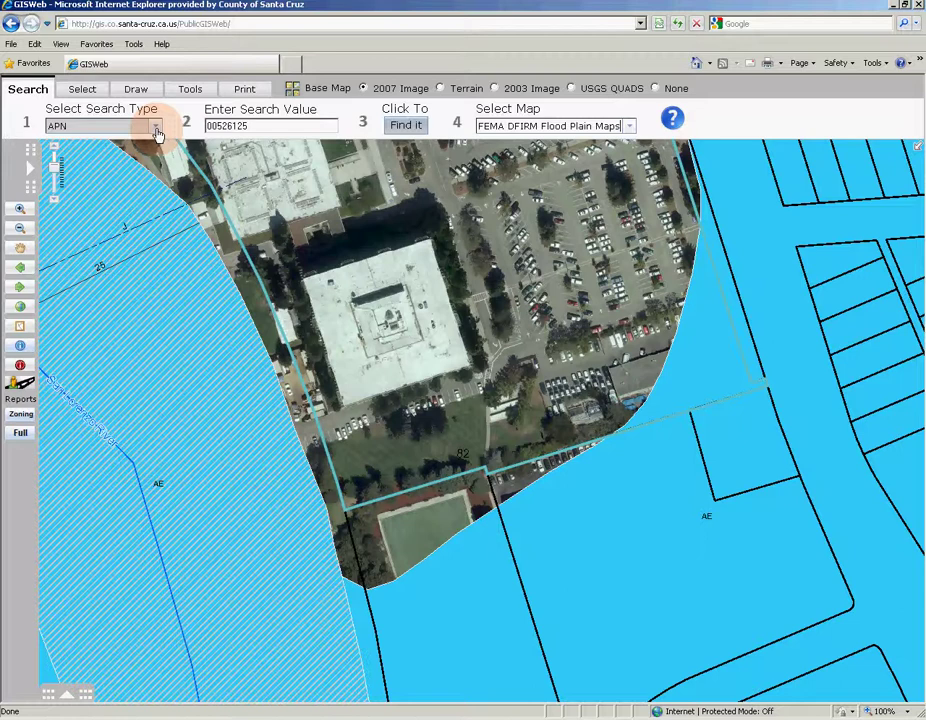
- Run an Address search for '701 ocean' to list the same parcel's information
{"action": "left_click", "coordinate": [156, 130]}
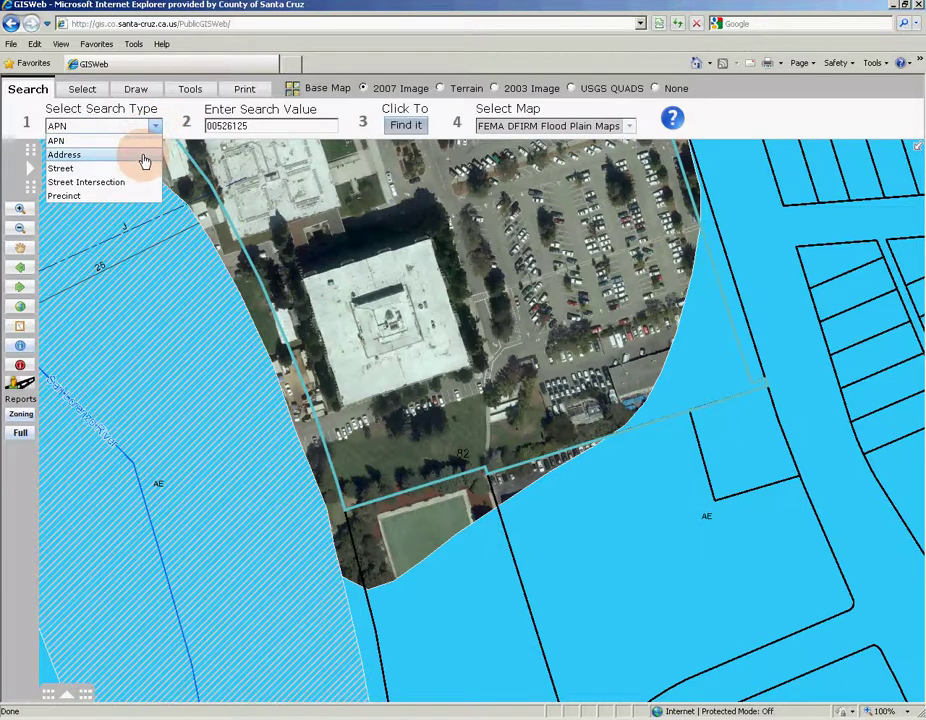
{"action": "left_click", "coordinate": [143, 157]}
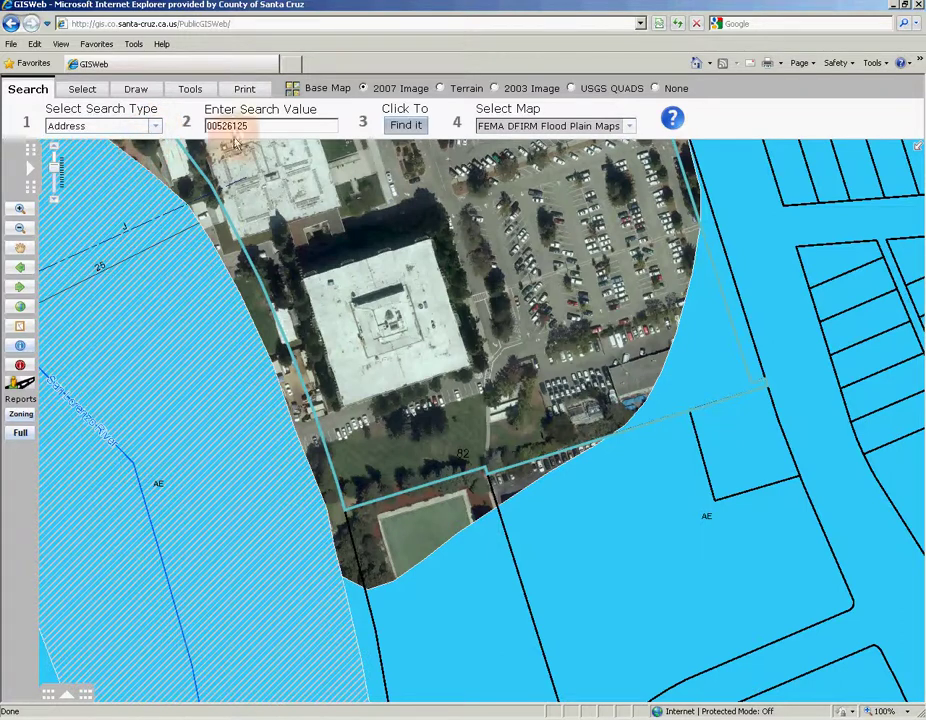
{"action": "left_click_drag", "start_coordinate": [268, 126], "coordinate": [174, 126]}
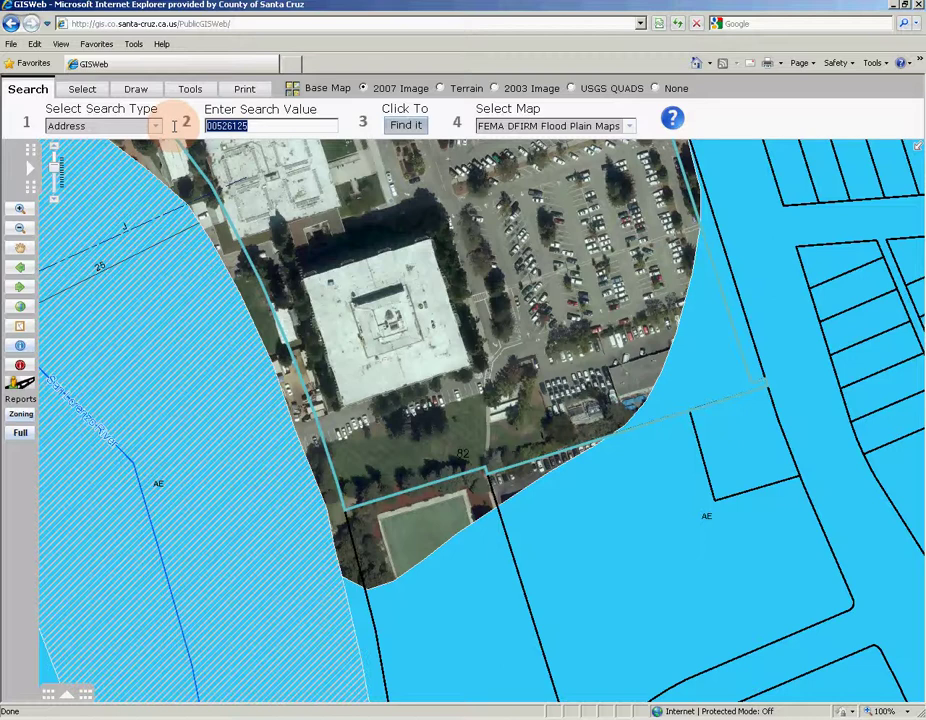
{"action": "type", "text": "701 ocean"}
{"action": "left_click", "coordinate": [401, 126]}
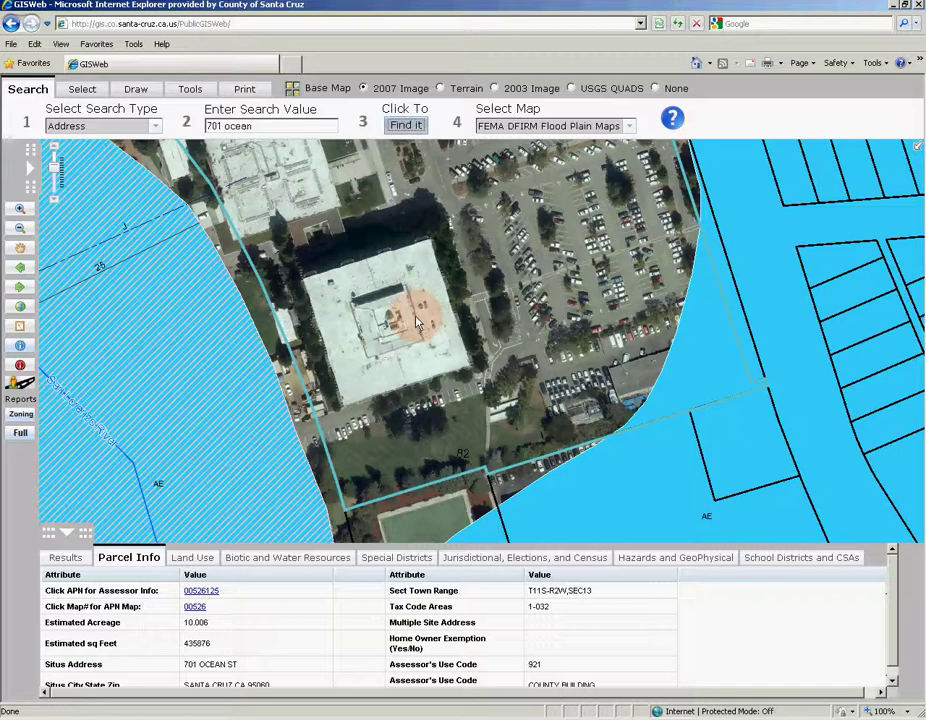
{"action": "left_click", "coordinate": [155, 126]}
- Run a Street search for 'clay' and zoom the map to the CLAY ST result
{"action": "left_click", "coordinate": [128, 170]}
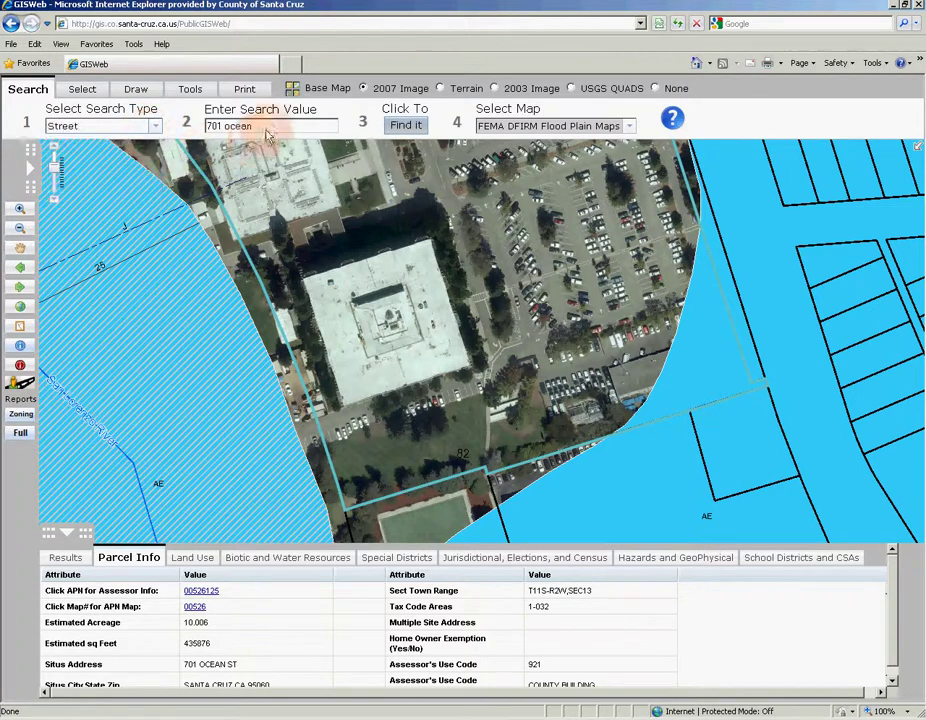
{"action": "left_click_drag", "start_coordinate": [252, 126], "coordinate": [190, 127]}
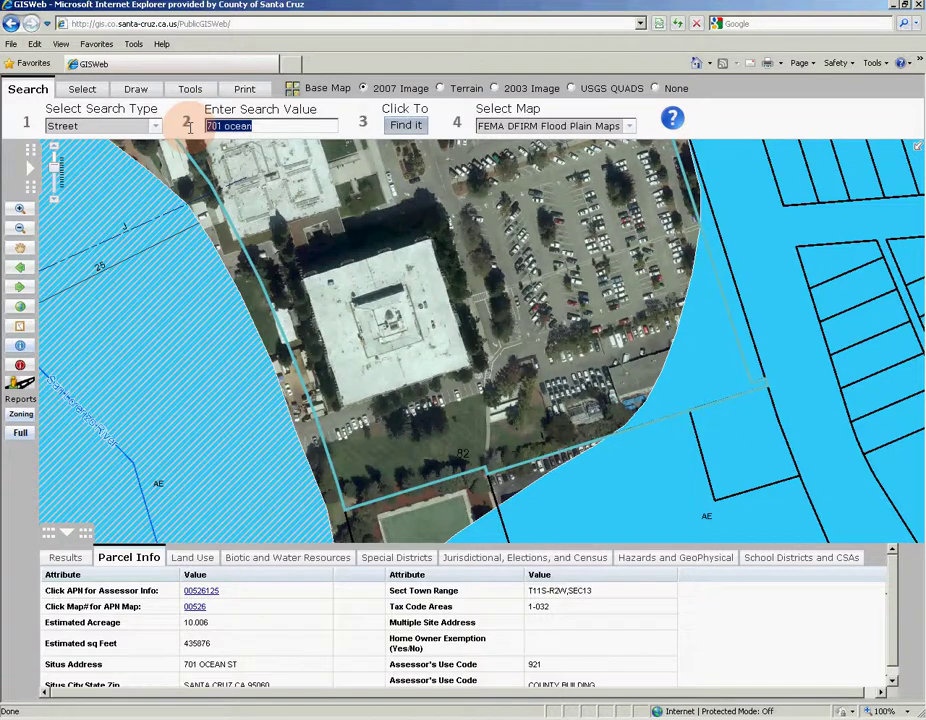
{"action": "type", "text": "clay"}
{"action": "left_click", "coordinate": [400, 126]}
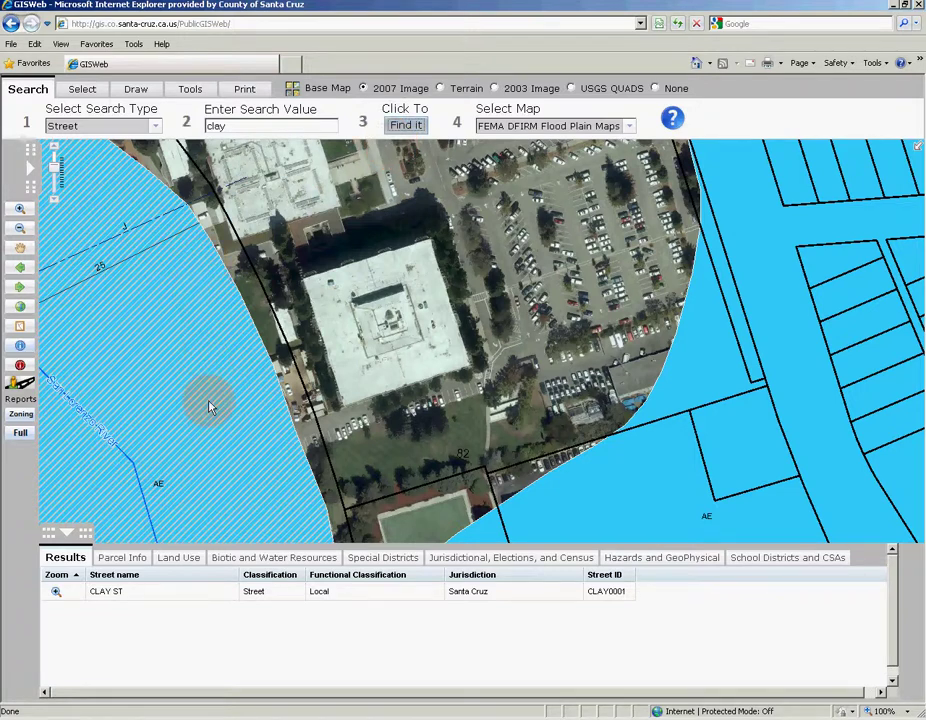
{"action": "left_click", "coordinate": [56, 592]}
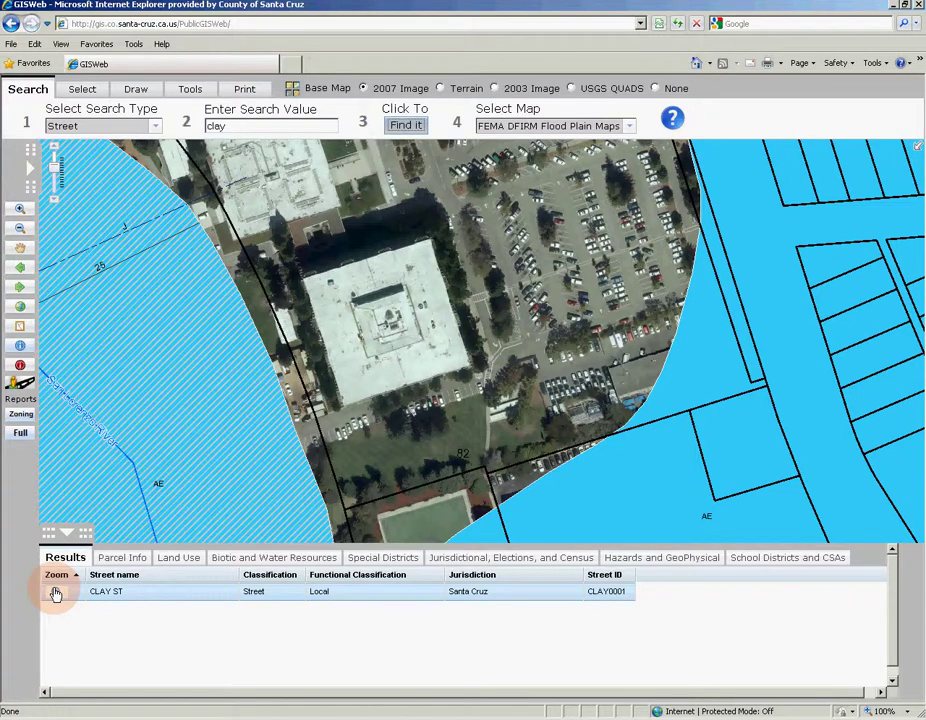
{"action": "left_click", "coordinate": [56, 594]}
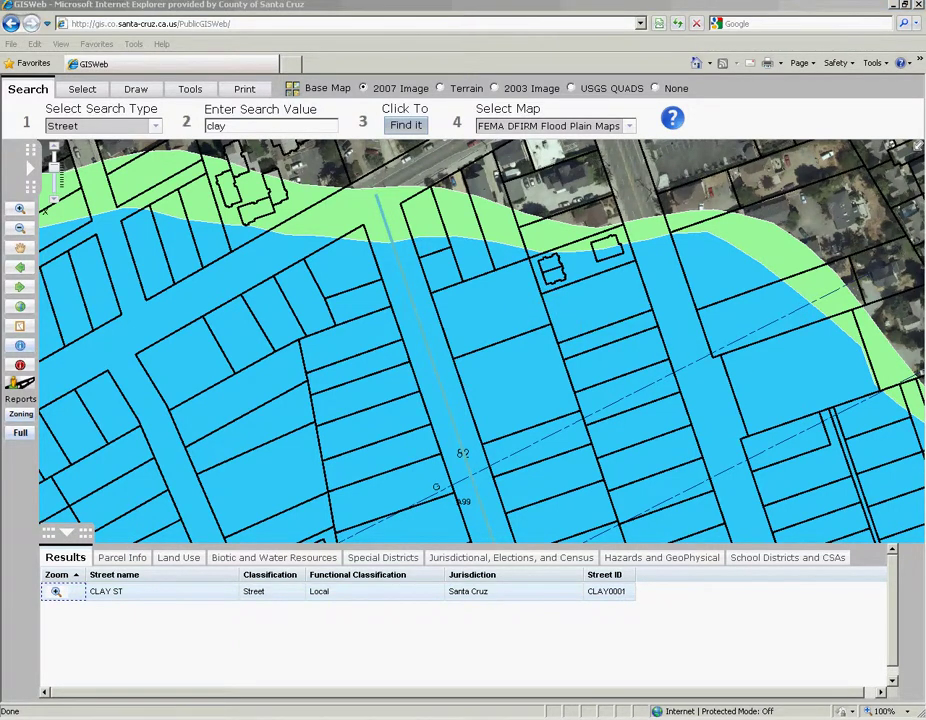
- Search Precinct 50191 on the Elections map and collapse the results panel for a full view
{"action": "left_click", "coordinate": [503, 5]}
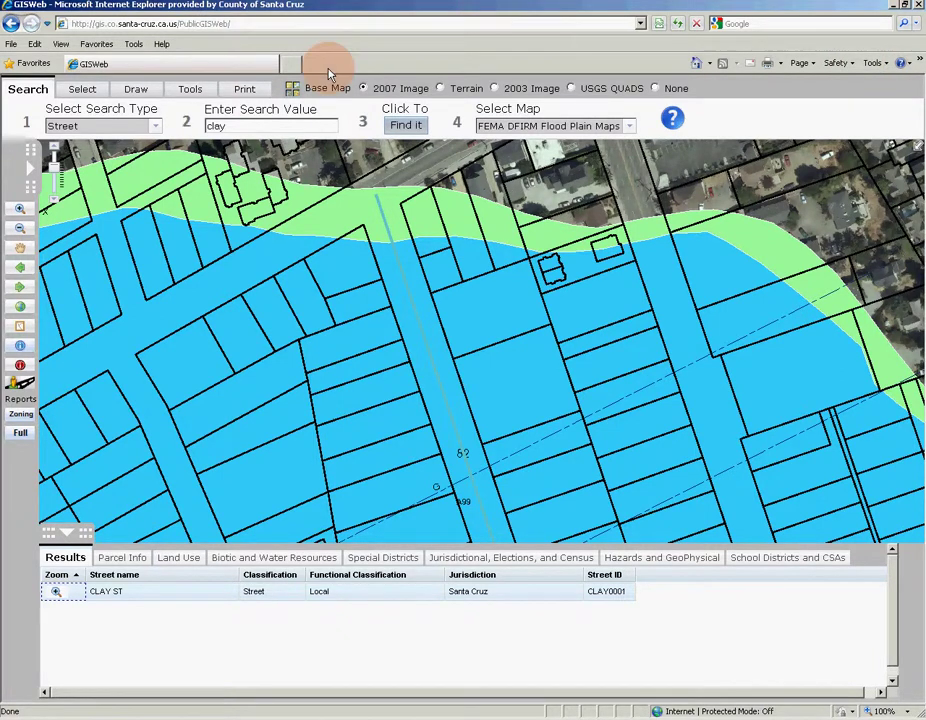
{"action": "left_click", "coordinate": [156, 126]}
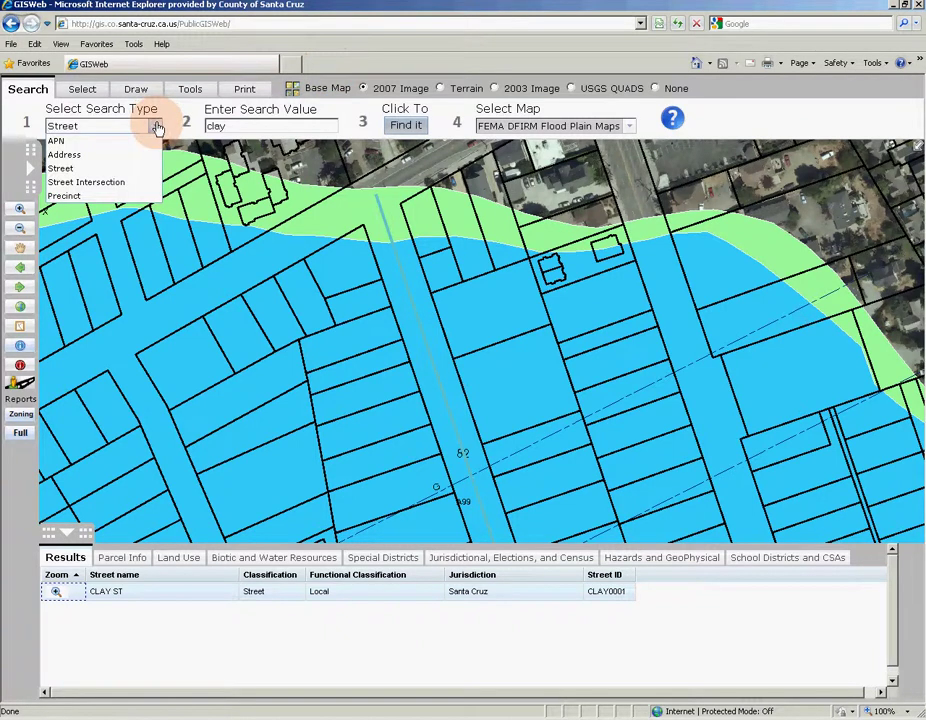
{"action": "left_click", "coordinate": [128, 196]}
{"action": "double_click", "coordinate": [234, 126]}
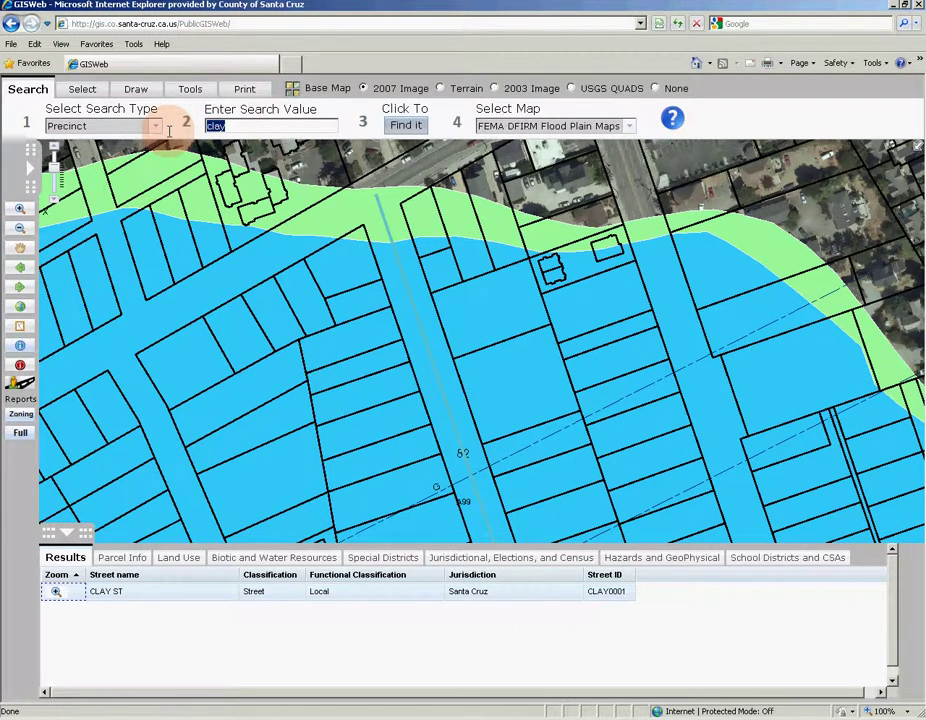
{"action": "type", "text": "50191"}
{"action": "left_click", "coordinate": [397, 127]}
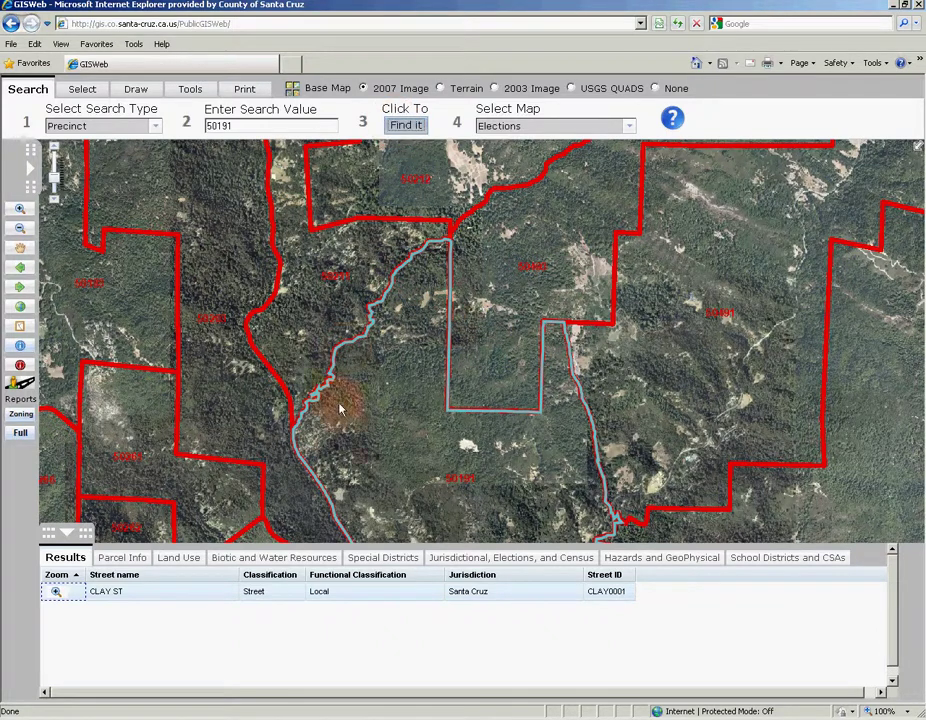
{"action": "left_click", "coordinate": [70, 533]}
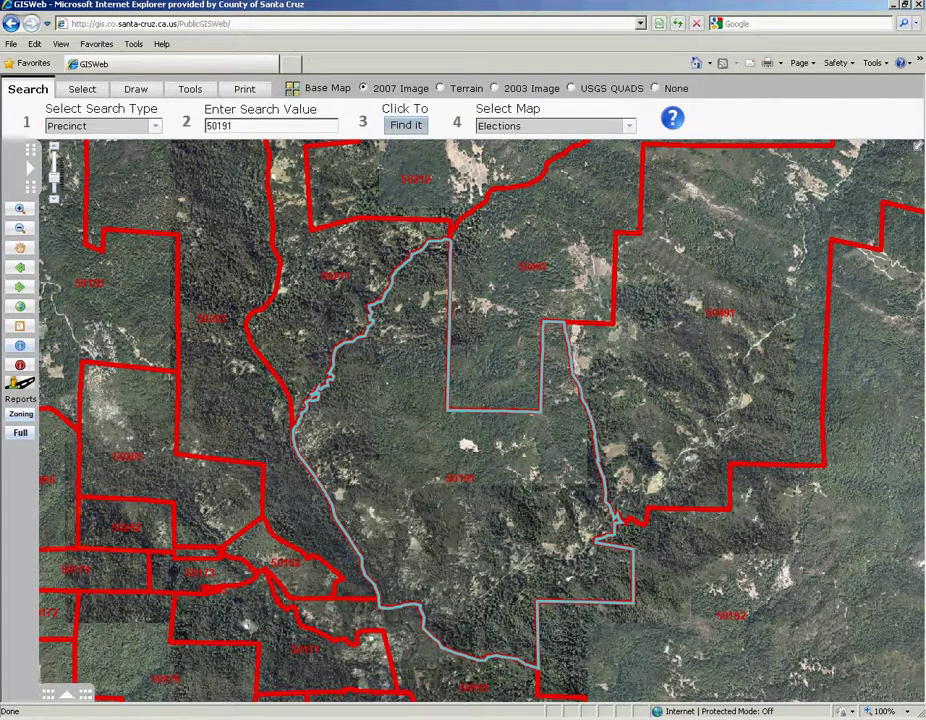